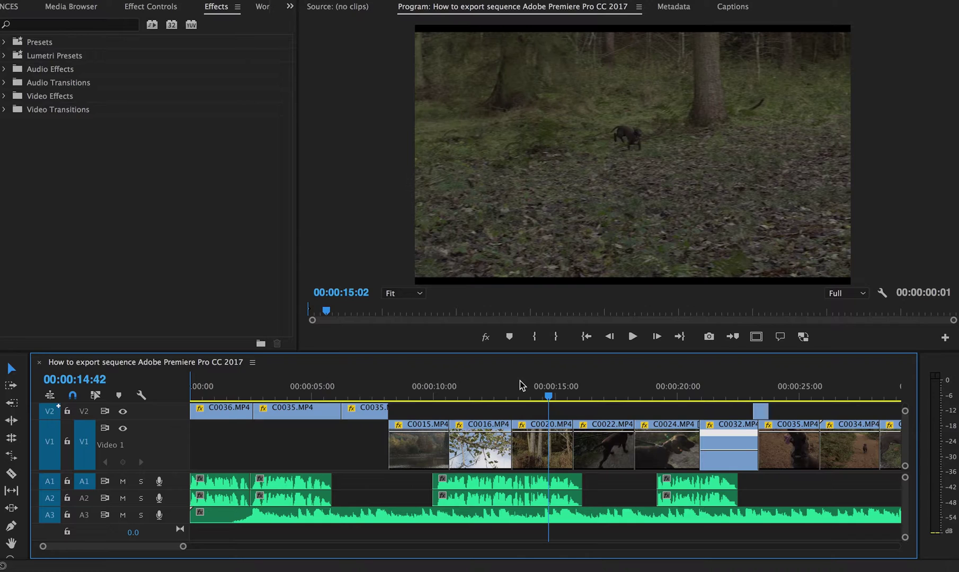
- Mark the sequence range from its first frame to the last clip's end, about 30 seconds
key("Home")
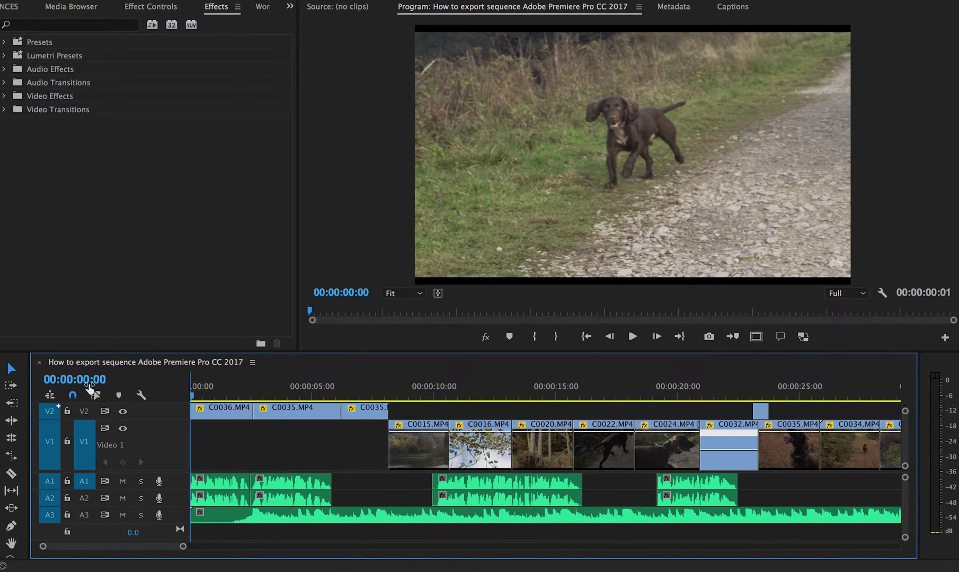
key("minus")
key("minus")
left_click_drag(391, 389, 381, 393)
key("o")
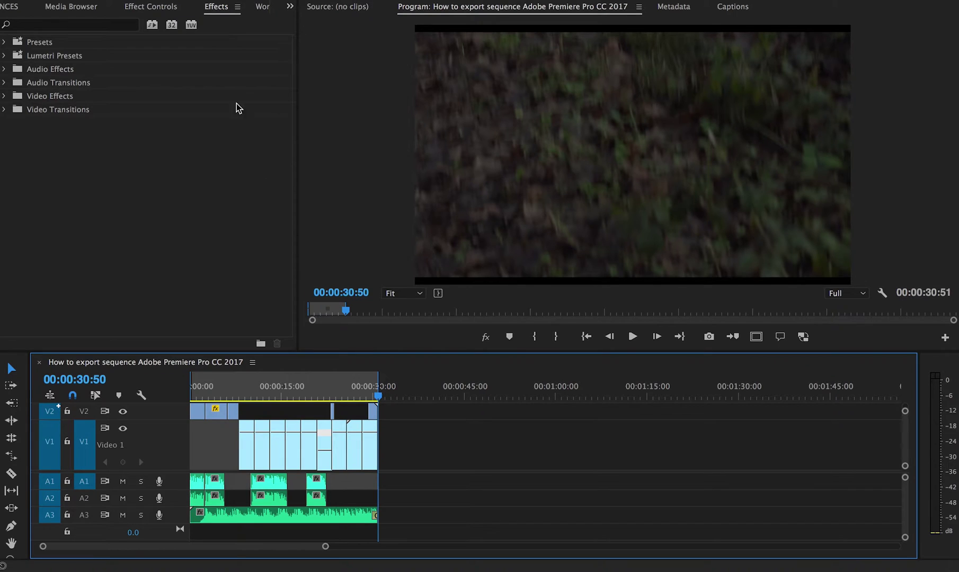
- Open the Export Media settings for the marked sequence, set to H.264 over the in/out range
left_click(127, 2)
mouse_move(199, 311)
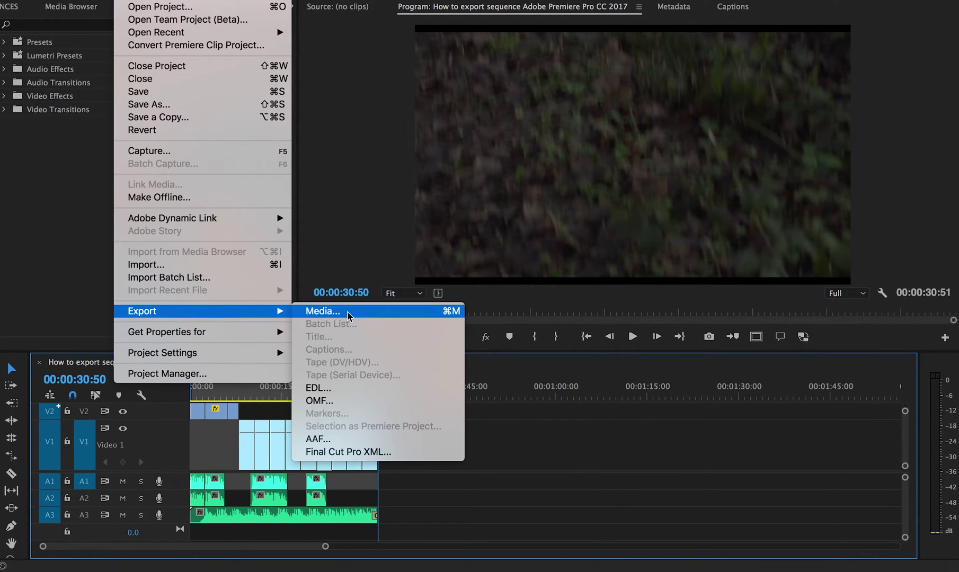
left_click(322, 310)
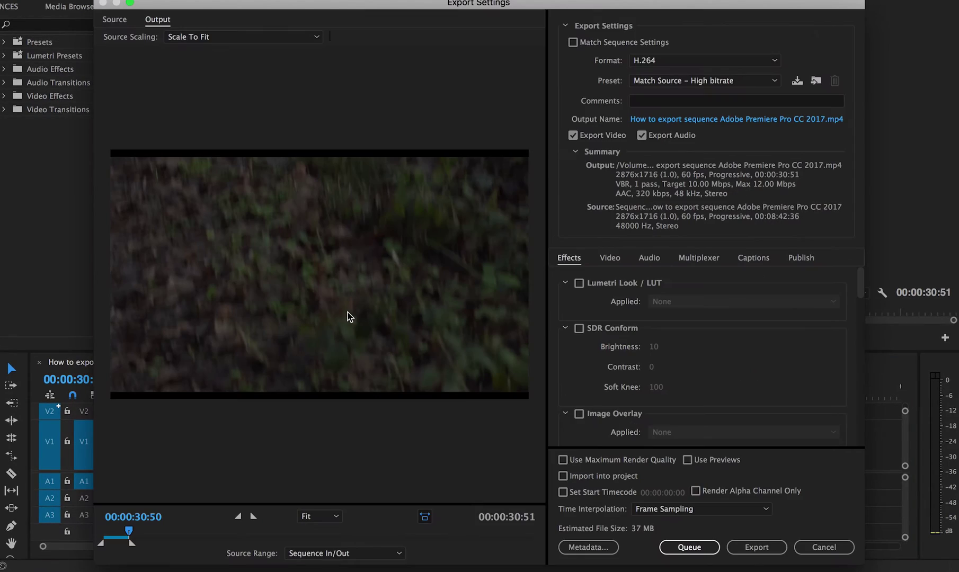
- Set the output file to save as an .mp4 on the Desktop under the sequence's name
left_click(642, 120)
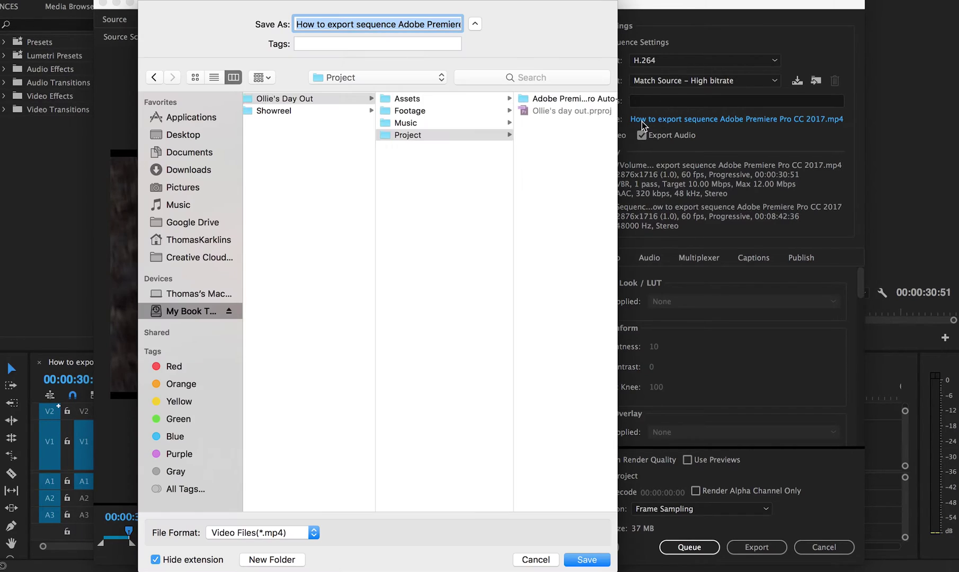
left_click(183, 134)
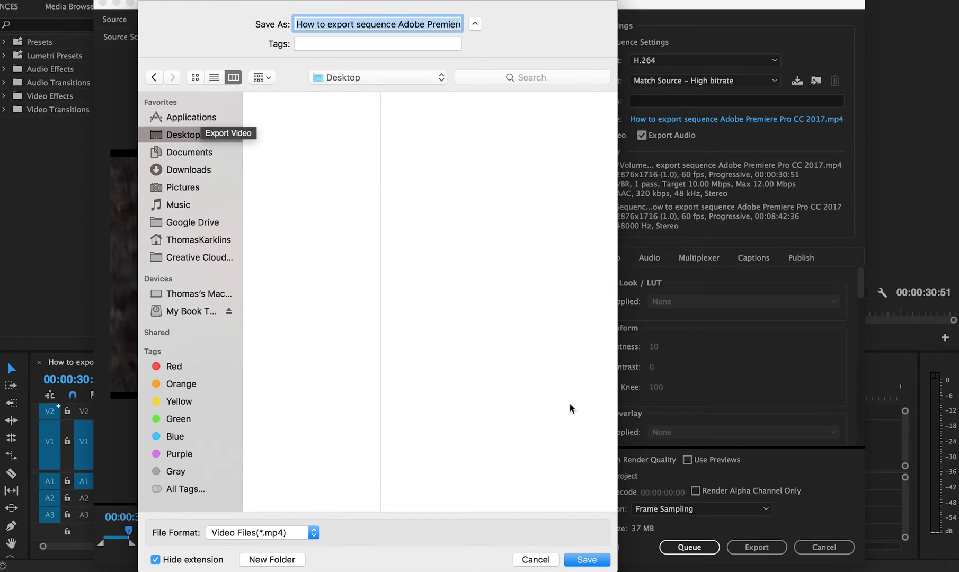
left_click(585, 560)
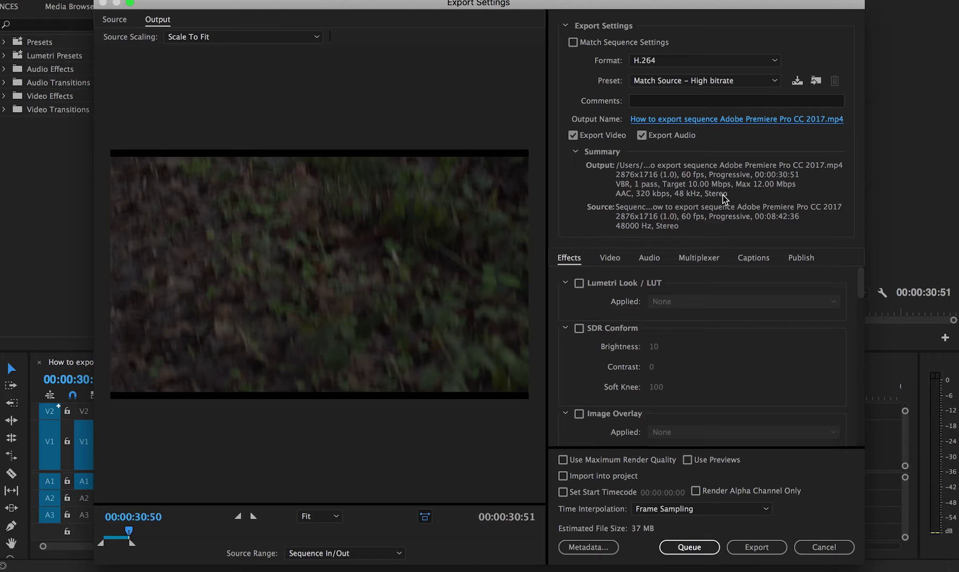
left_click(772, 61)
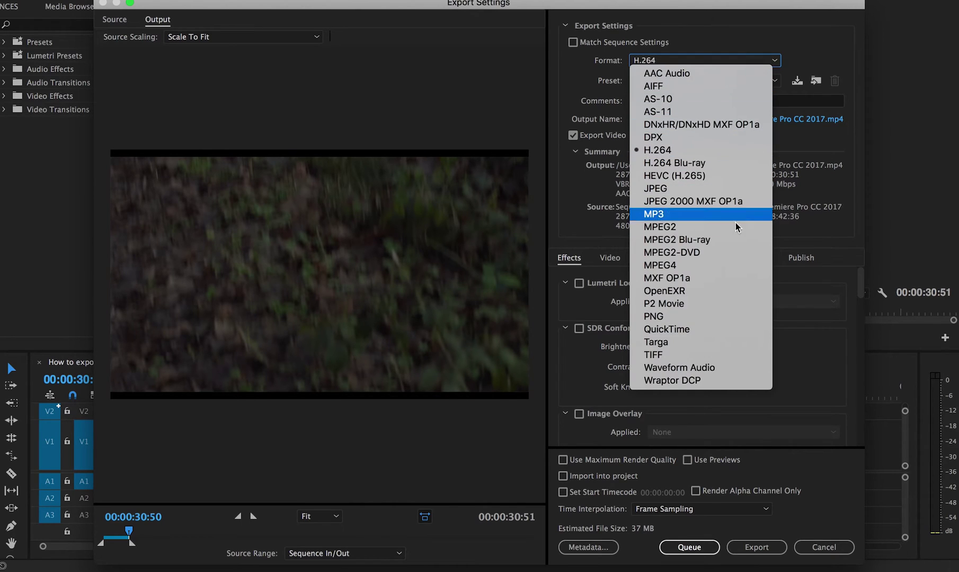
left_click(831, 411)
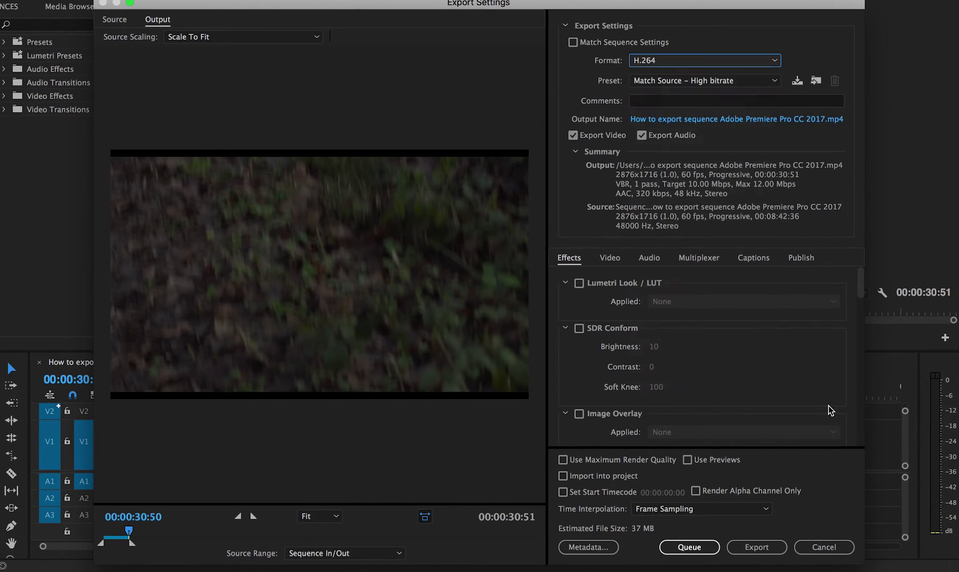
left_click(738, 80)
scroll(693, 530, "down", 5)
scroll(693, 529, "down", 5)
scroll(693, 529, "down", 5)
scroll(693, 530, "down", 5)
scroll(693, 529, "down", 5)
left_click(602, 460)
- Queue the H.264 Desktop export in Media Encoder and start encoding it
left_click(756, 548)
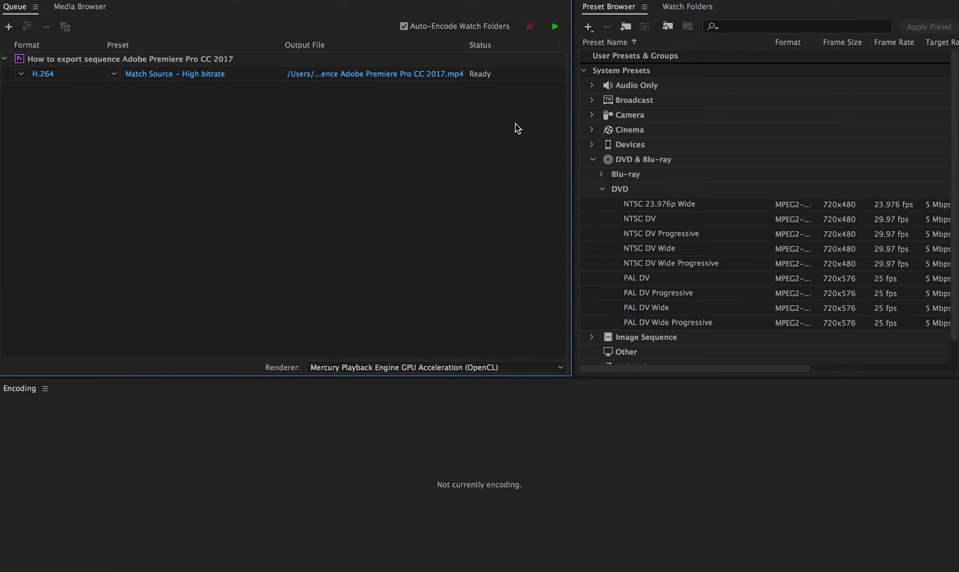
left_click(554, 27)
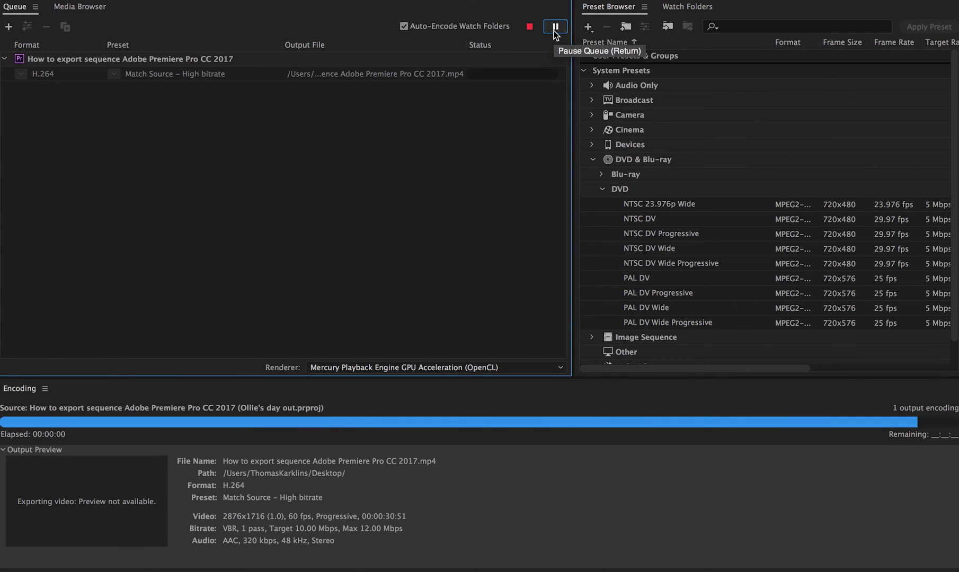